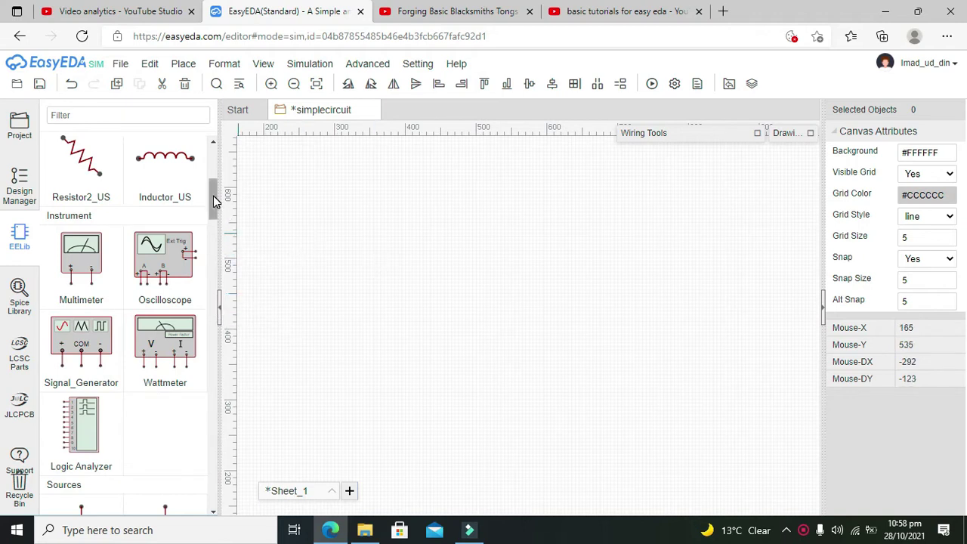
- Place the DC voltage source V1 from EELib Sources near the centre of Sheet_1
{"action": "left_click_drag", "start_coordinate": [211, 197], "coordinate": [213, 219]}
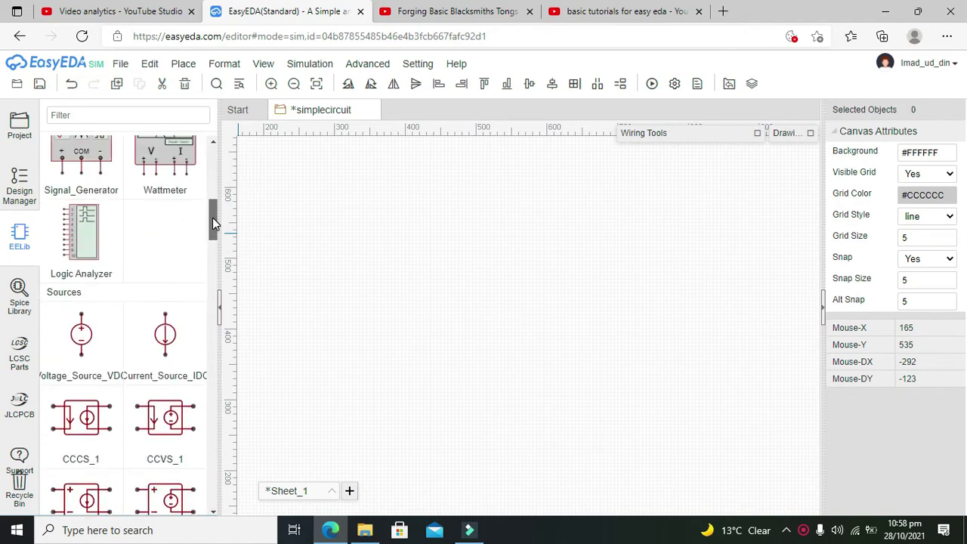
{"action": "left_click", "coordinate": [81, 332]}
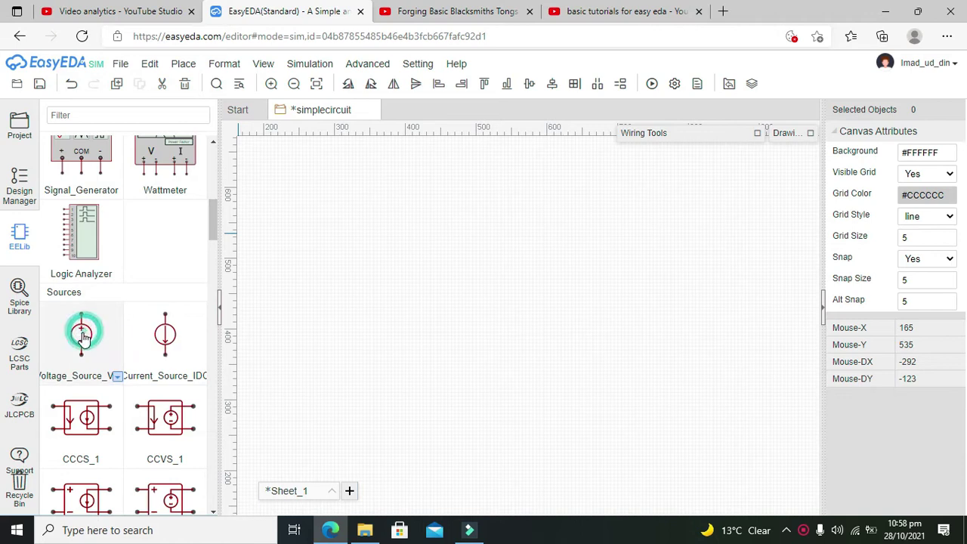
{"action": "left_click", "coordinate": [406, 304]}
{"action": "key", "text": "Escape"}
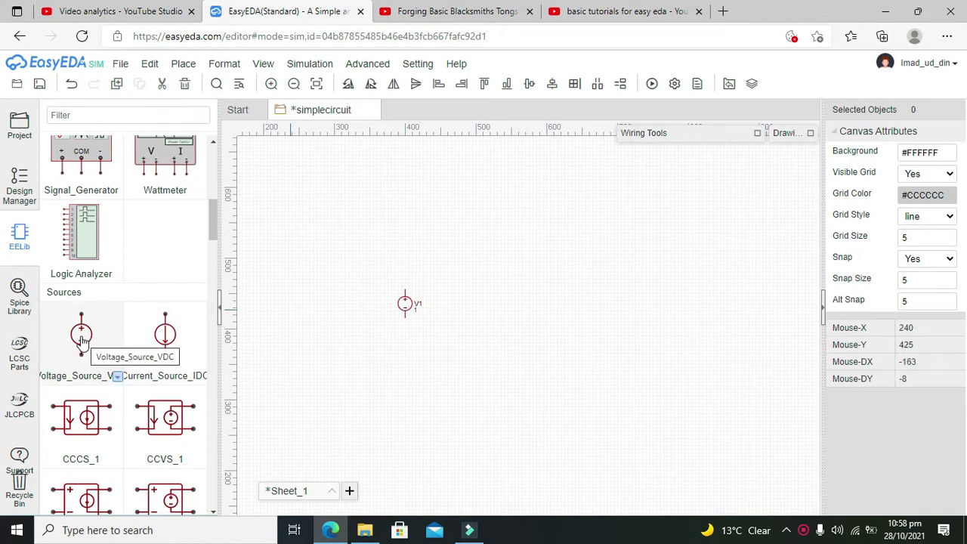
{"action": "left_click", "coordinate": [411, 317]}
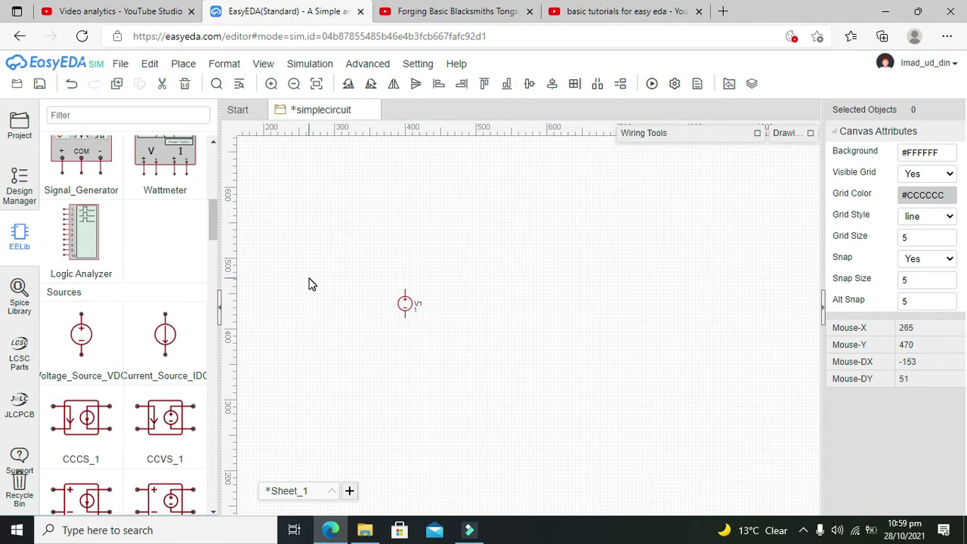
- Place two Resistor1_US resistors, R1 and R2, side by side above-right of V1
{"action": "left_click_drag", "start_coordinate": [213, 216], "coordinate": [213, 168]}
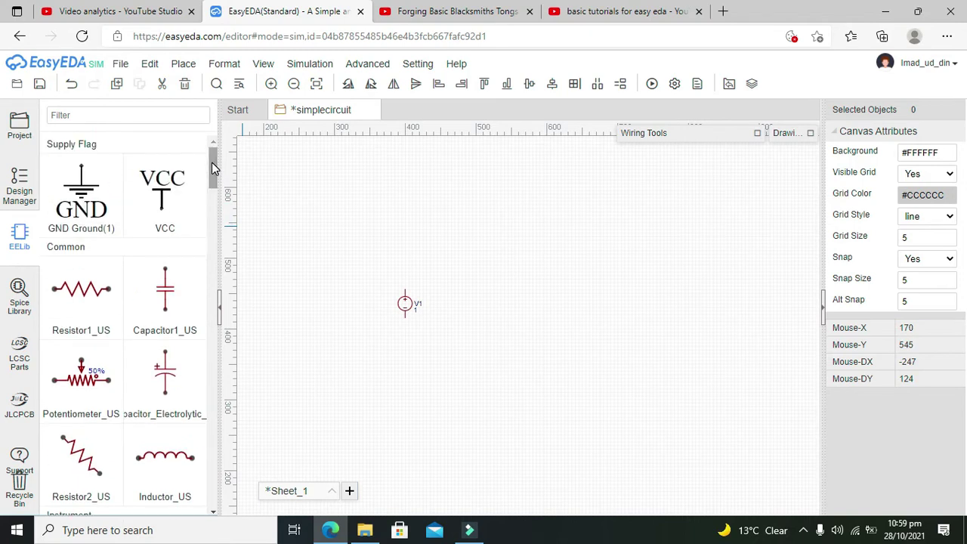
{"action": "left_click", "coordinate": [81, 301]}
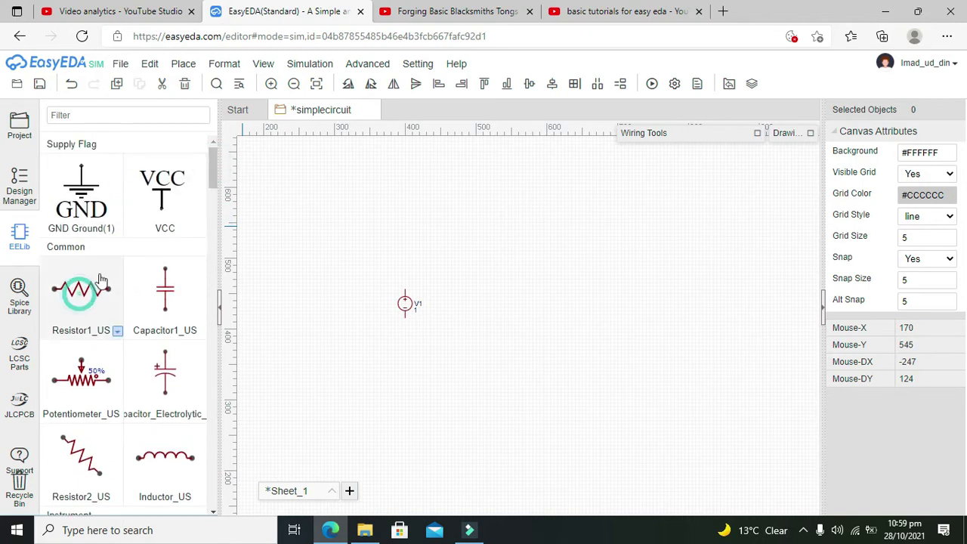
{"action": "left_click", "coordinate": [441, 268]}
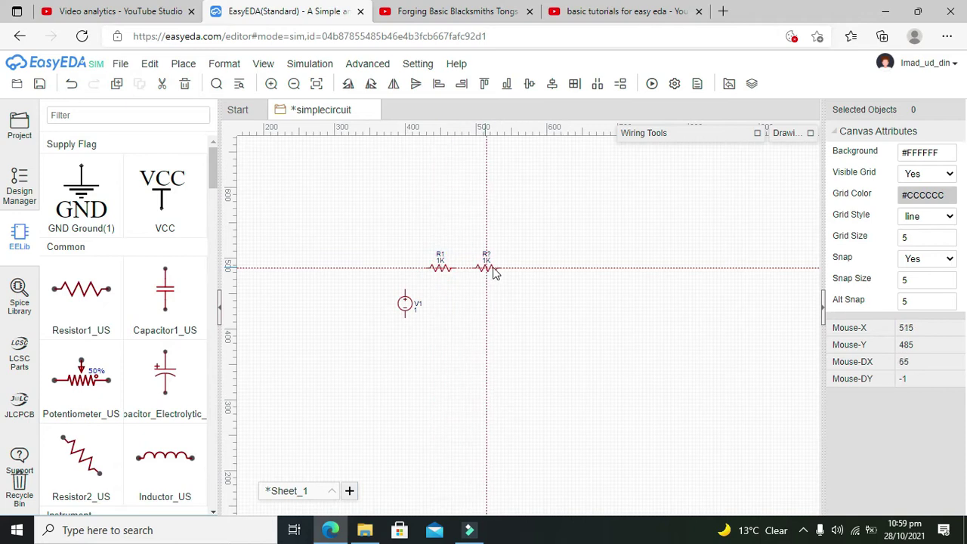
{"action": "left_click", "coordinate": [511, 269]}
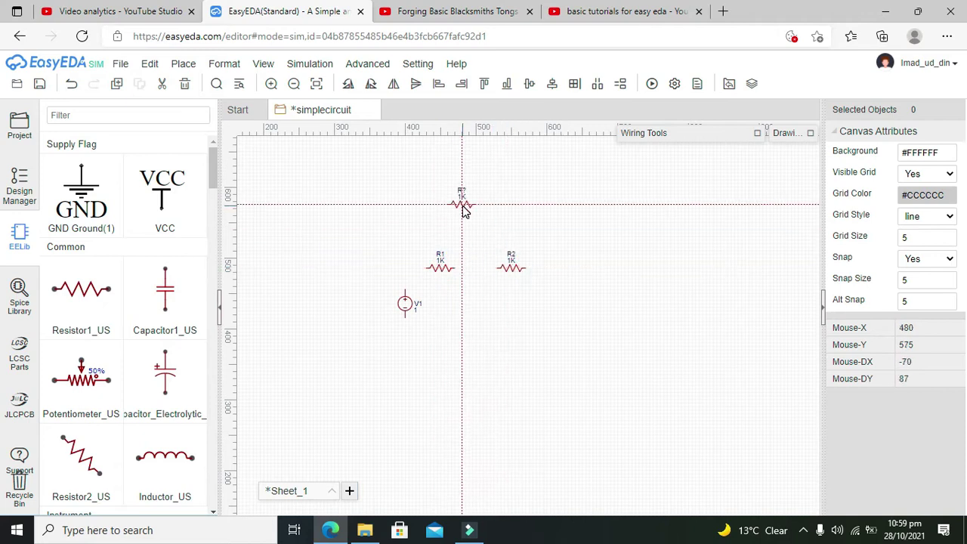
{"action": "key", "text": "Escape"}
- Change R1's resistance from 1K to 500 Ω
{"action": "left_click", "coordinate": [442, 272]}
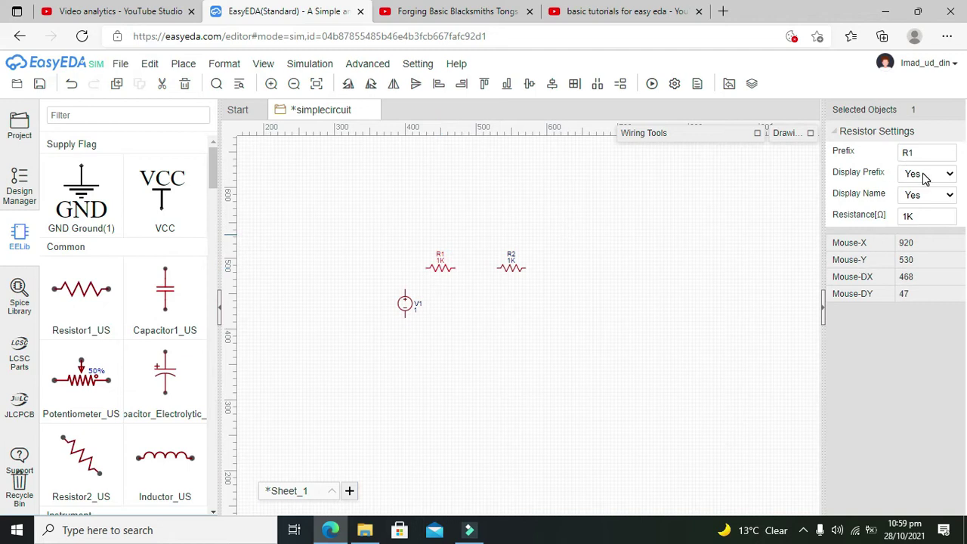
{"action": "double_click", "coordinate": [907, 216]}
{"action": "left_click", "coordinate": [593, 219]}
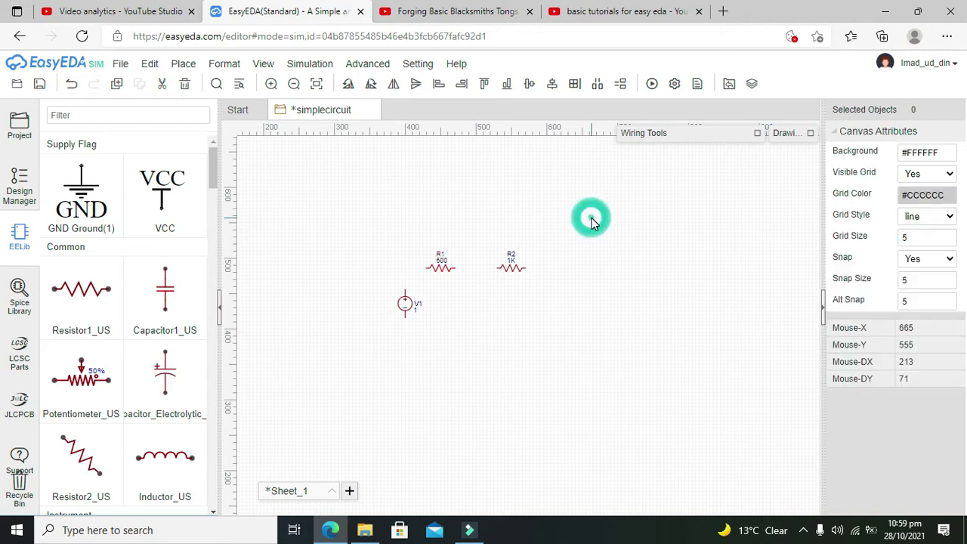
{"action": "left_click", "coordinate": [497, 268]}
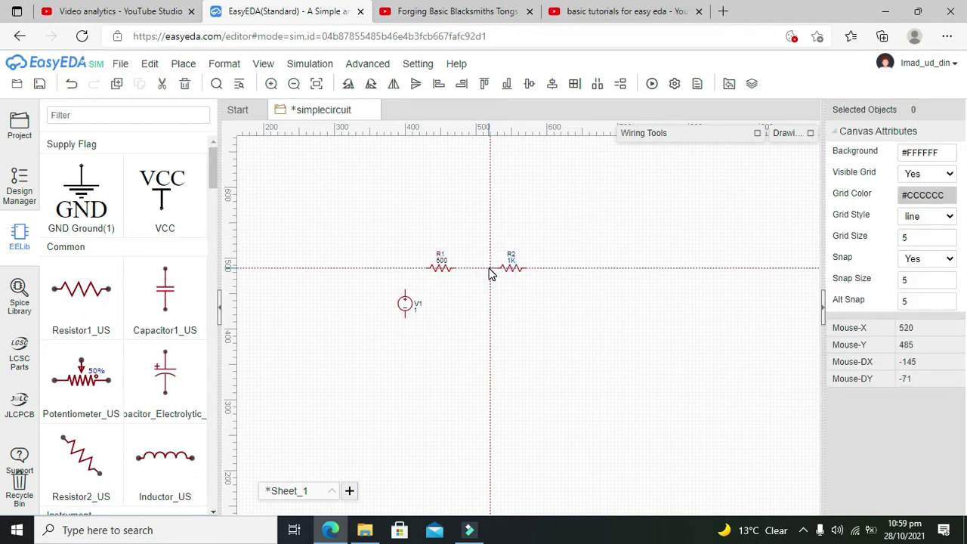
- Wire R2's left pin to R1's right pin, and R1's left pin to V1's top pin
{"action": "left_click", "coordinate": [459, 268]}
{"action": "left_click", "coordinate": [457, 268]}
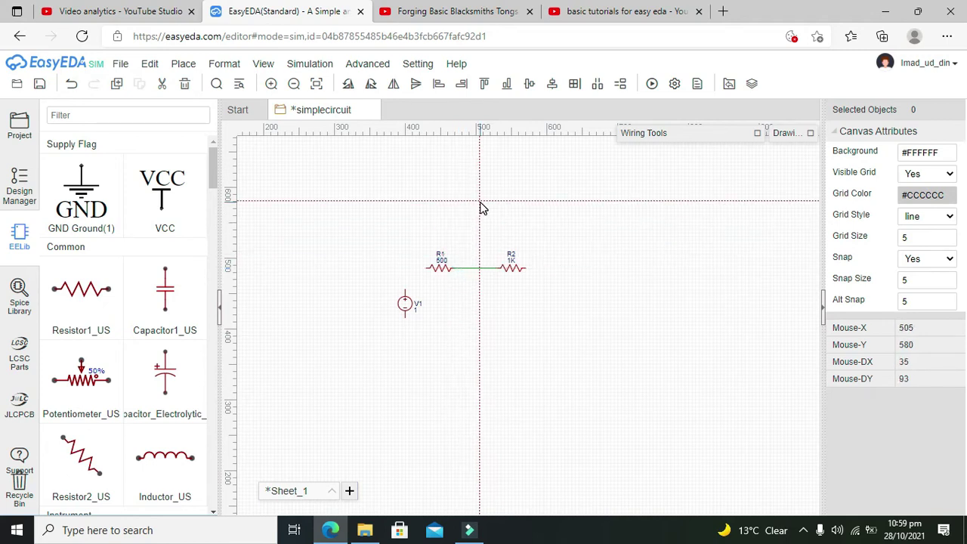
{"action": "left_click", "coordinate": [427, 268]}
{"action": "left_click", "coordinate": [405, 293]}
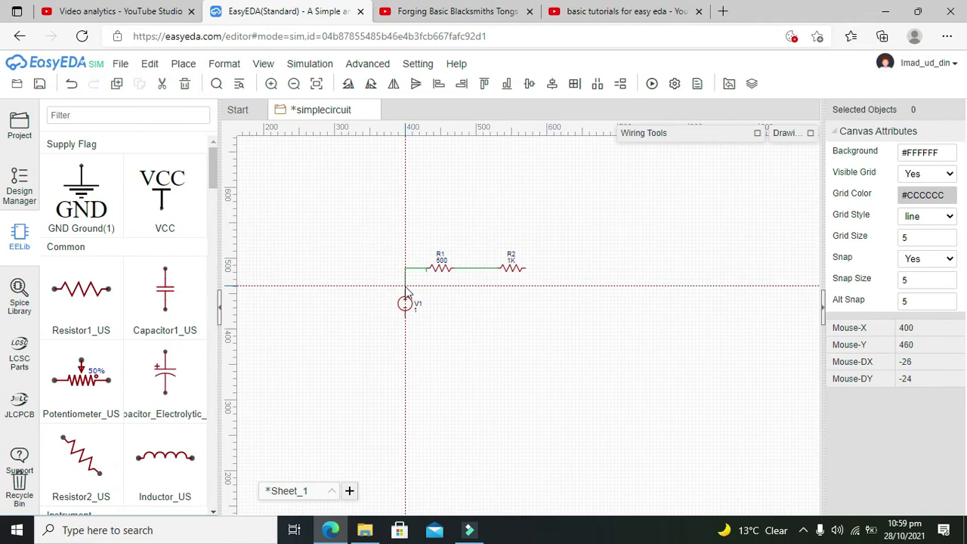
{"action": "key", "text": "Escape"}
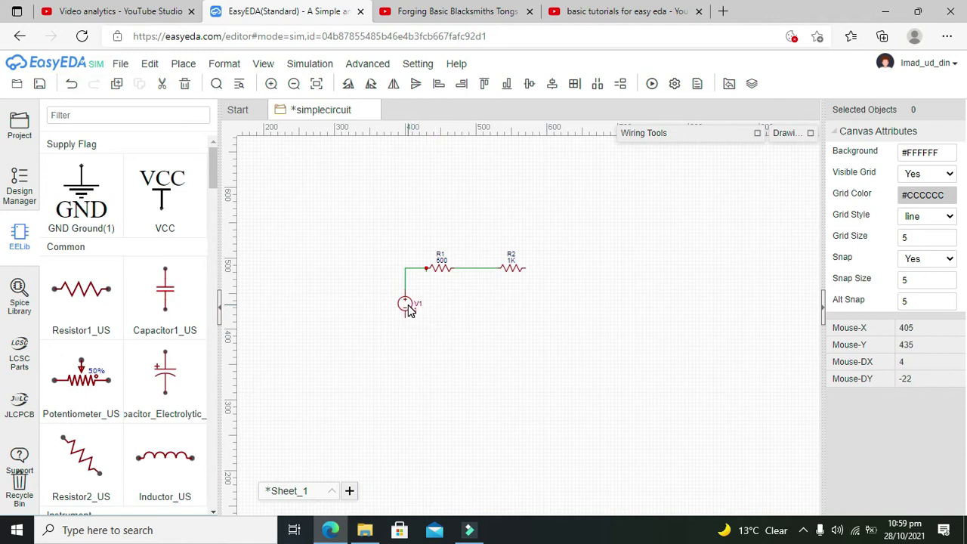
- Run a wire from R2's right pin down and across to V1's bottom pin, closing the loop
{"action": "left_click", "coordinate": [527, 269]}
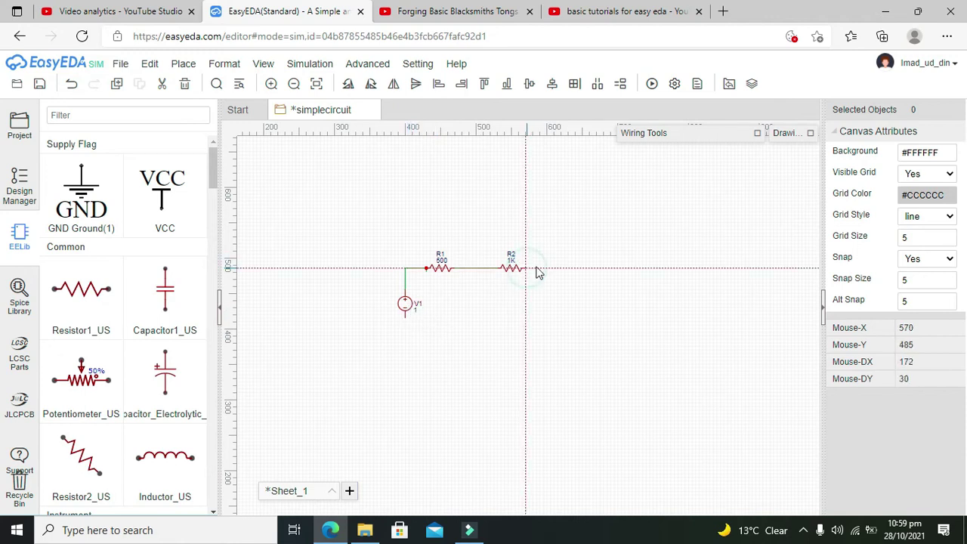
{"action": "left_click", "coordinate": [561, 321]}
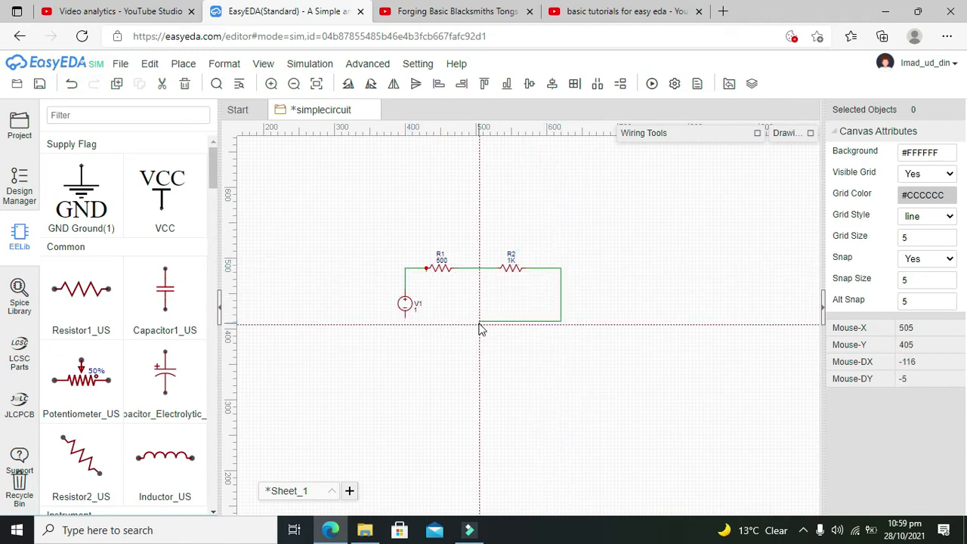
{"action": "left_click", "coordinate": [405, 325]}
{"action": "key", "text": "Escape"}
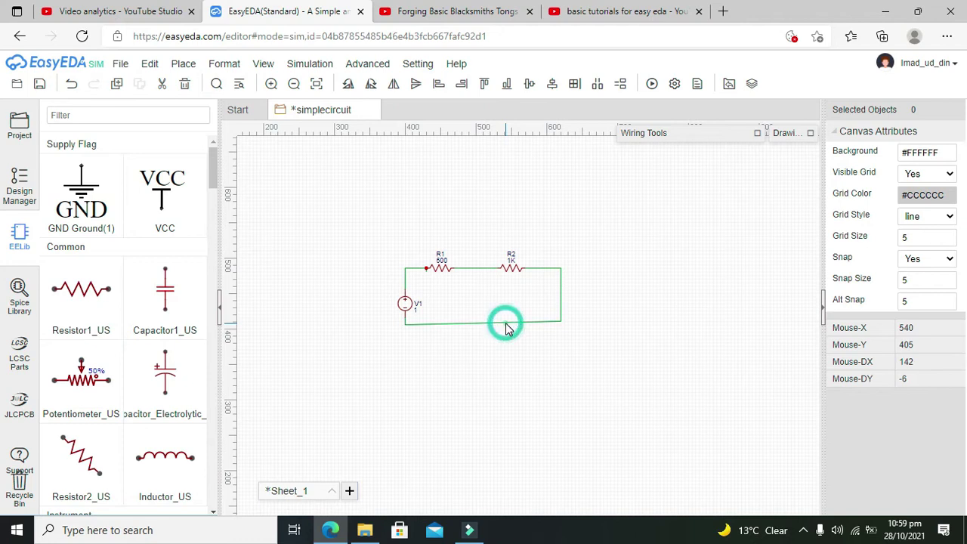
- Drag both ends of the bottom wire lower so it runs level
{"action": "left_click", "coordinate": [524, 326]}
{"action": "left_click_drag", "start_coordinate": [560, 321], "coordinate": [561, 334]}
{"action": "left_click_drag", "start_coordinate": [406, 326], "coordinate": [406, 338]}
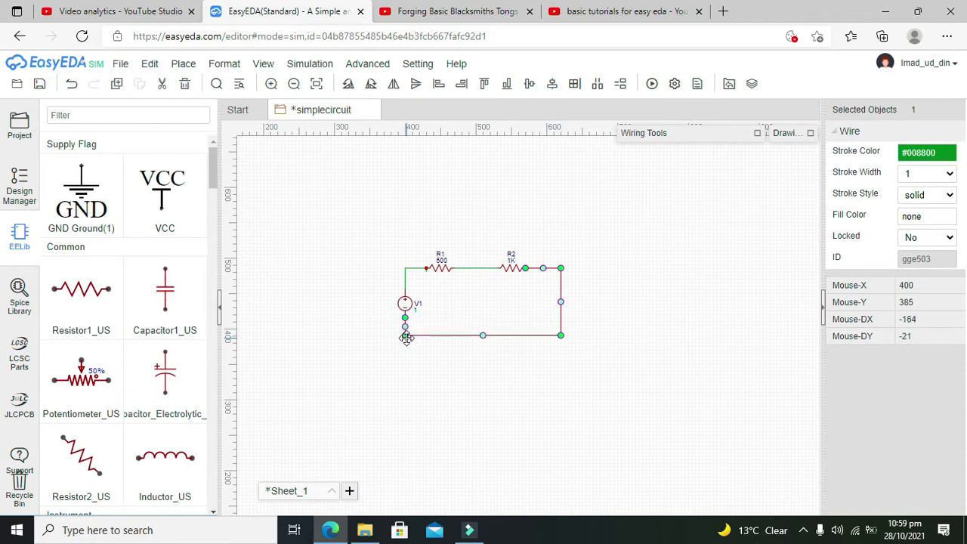
{"action": "left_click", "coordinate": [442, 362]}
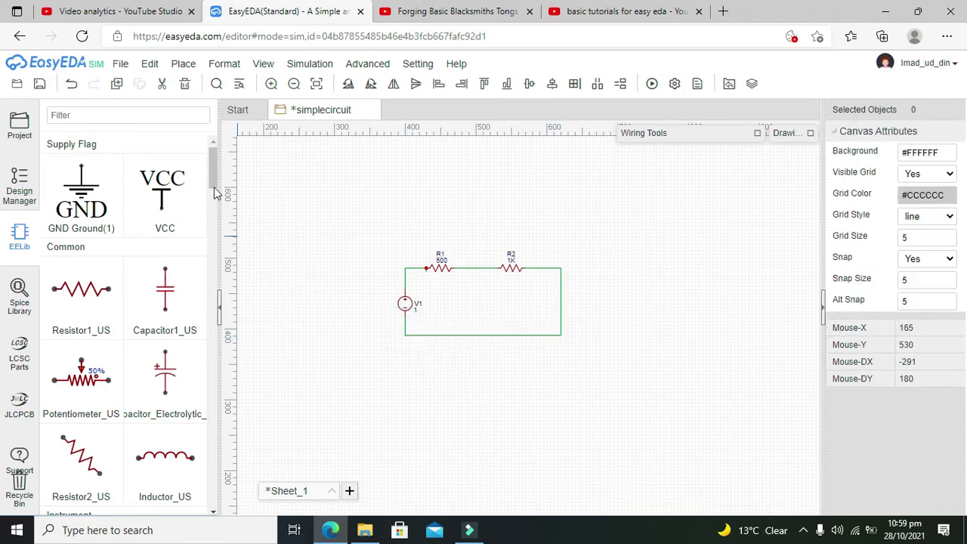
- Place multimeters XMM1 above R1 and XMM2 above R2
{"action": "scroll", "coordinate": [214, 186], "scroll_direction": "down", "scroll_amount": 5}
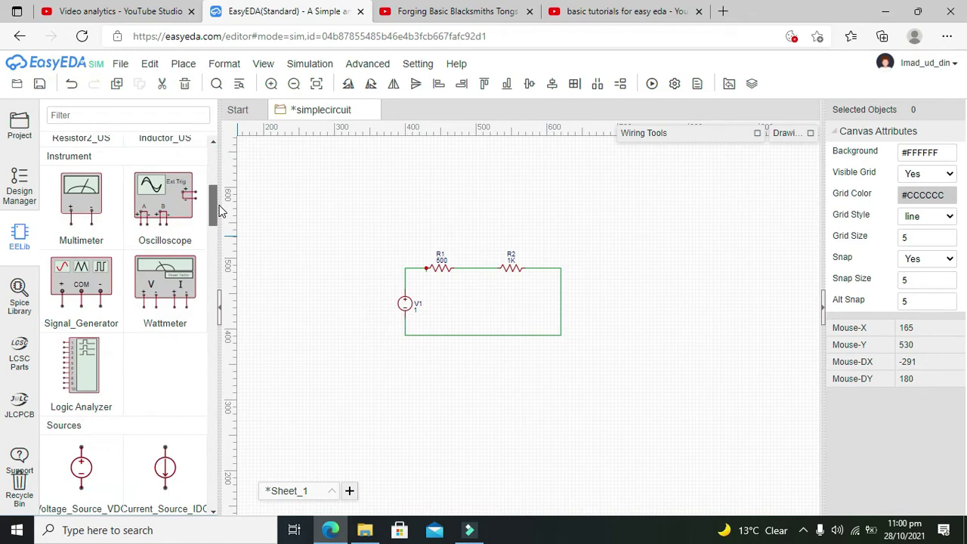
{"action": "left_click", "coordinate": [97, 195]}
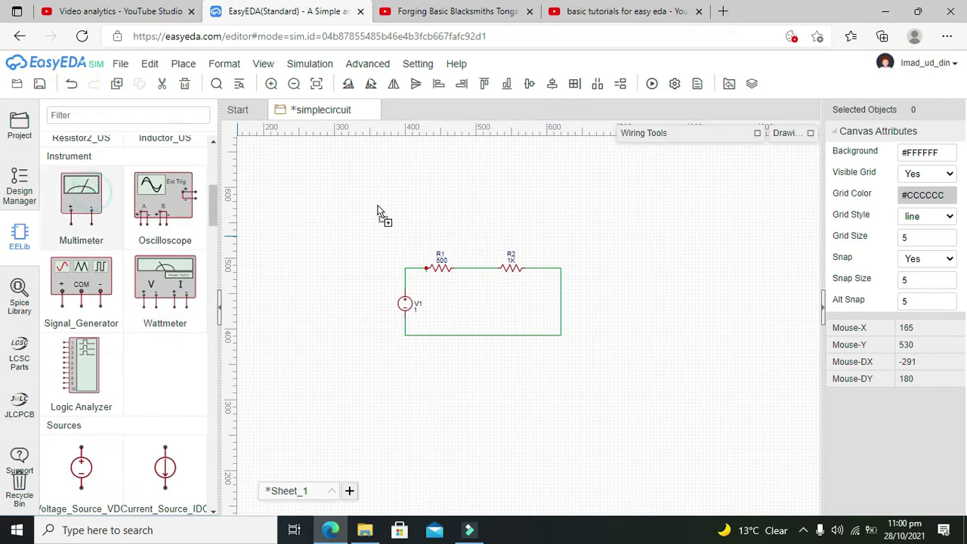
{"action": "left_click", "coordinate": [439, 202]}
{"action": "left_click", "coordinate": [484, 308]}
{"action": "left_click", "coordinate": [83, 183]}
{"action": "left_click", "coordinate": [438, 204]}
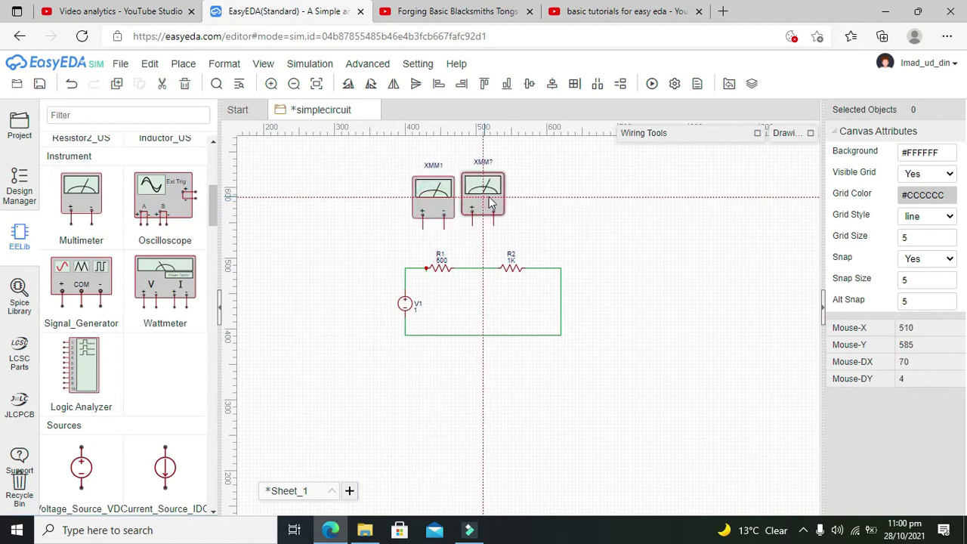
{"action": "left_click", "coordinate": [520, 197]}
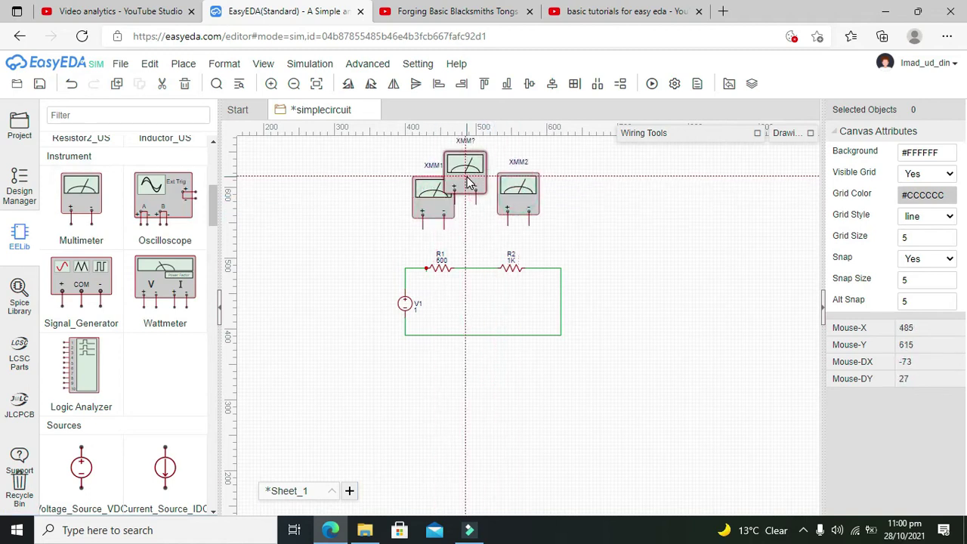
{"action": "key", "text": "Escape"}
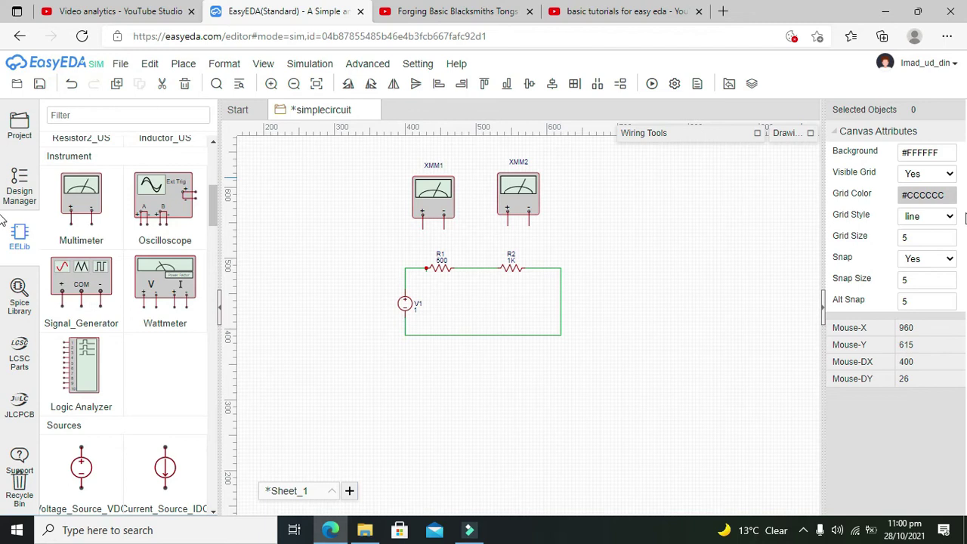
- Set XMM2's type to Voltmeter and nudge it slightly left
{"action": "left_click", "coordinate": [520, 191]}
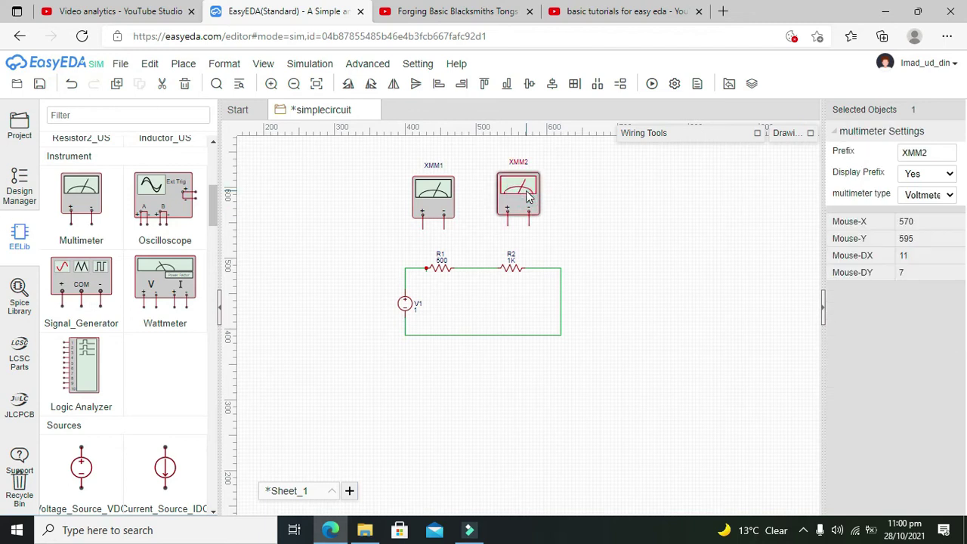
{"action": "left_click", "coordinate": [934, 196]}
{"action": "left_click", "coordinate": [943, 195]}
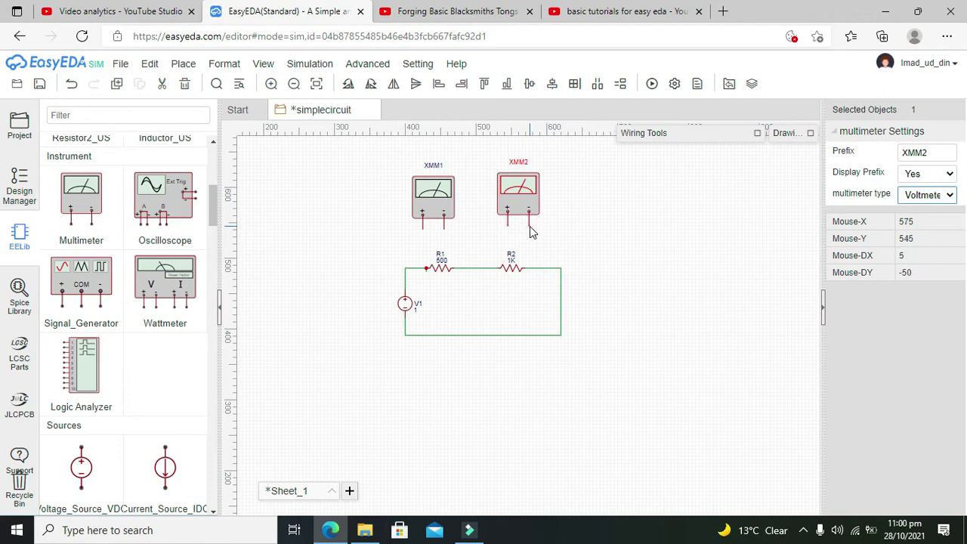
{"action": "left_click_drag", "start_coordinate": [513, 195], "coordinate": [510, 201]}
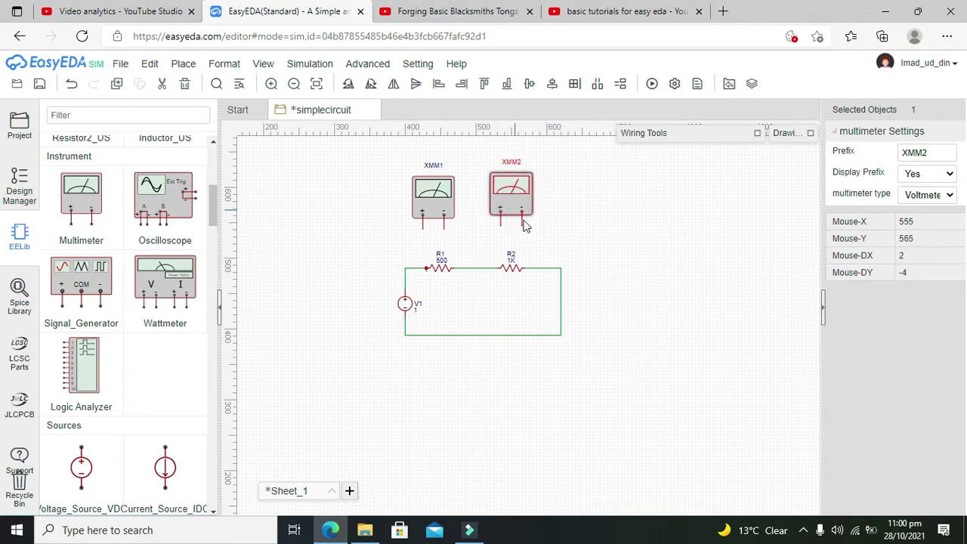
{"action": "left_click", "coordinate": [486, 249]}
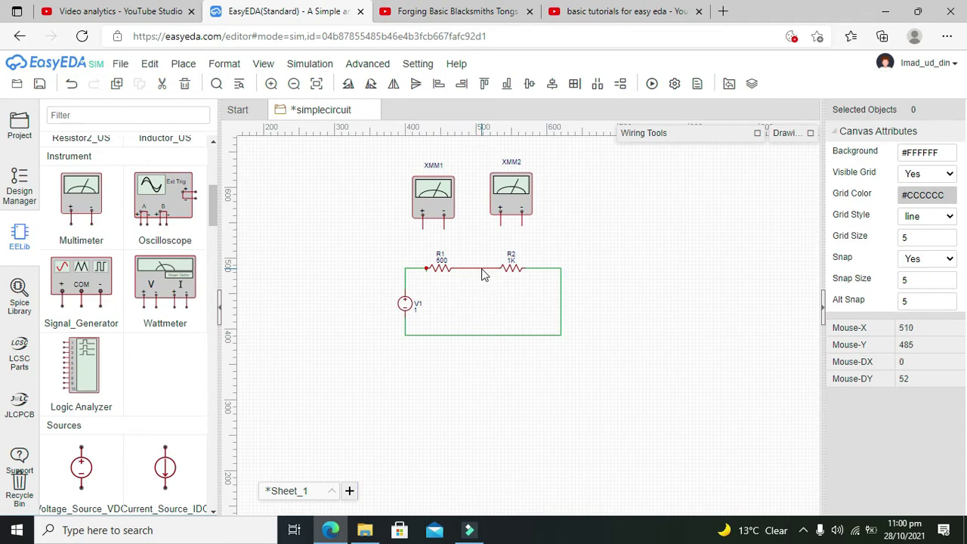
- Wire XMM1's positive lead to R1's left end and its negative lead to R1's right end
{"action": "left_click", "coordinate": [423, 220]}
{"action": "left_click", "coordinate": [426, 269]}
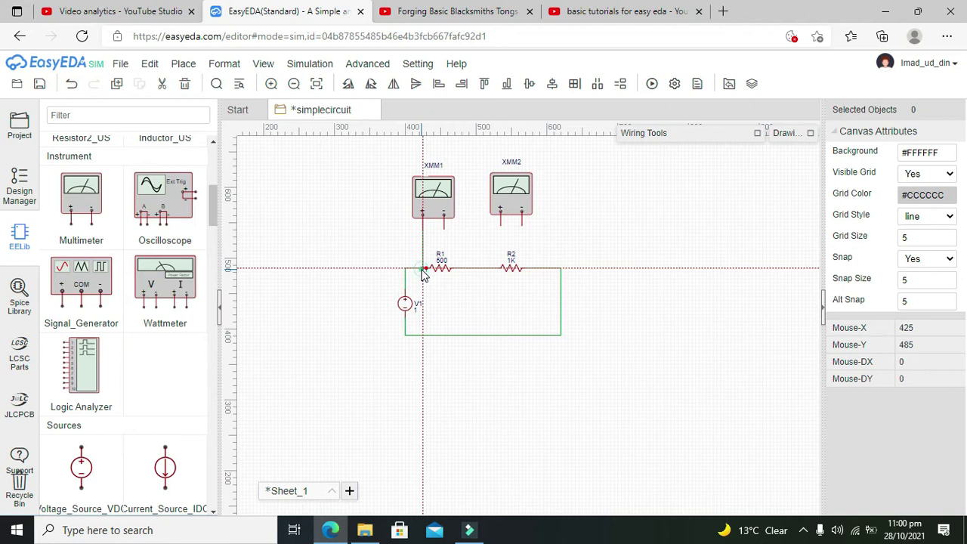
{"action": "left_click", "coordinate": [454, 239]}
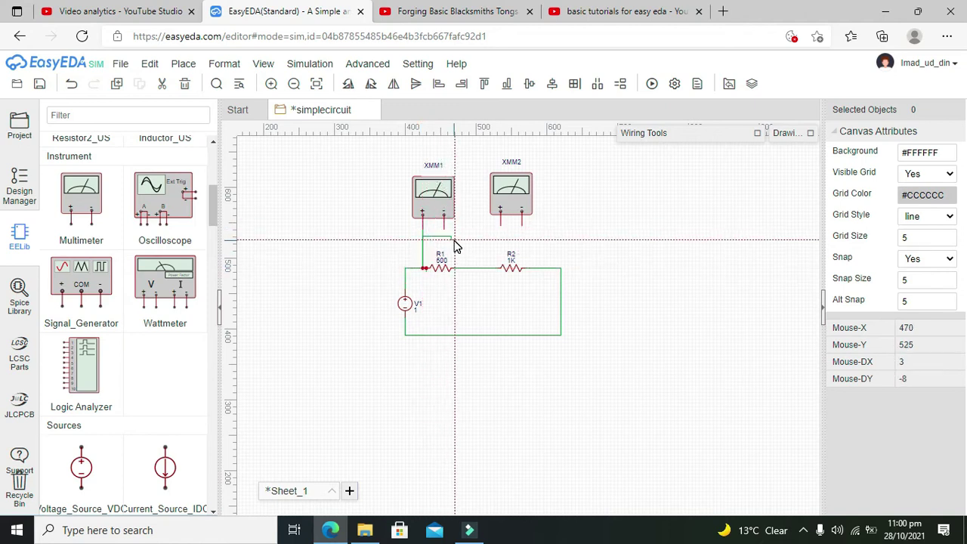
{"action": "left_click", "coordinate": [435, 236]}
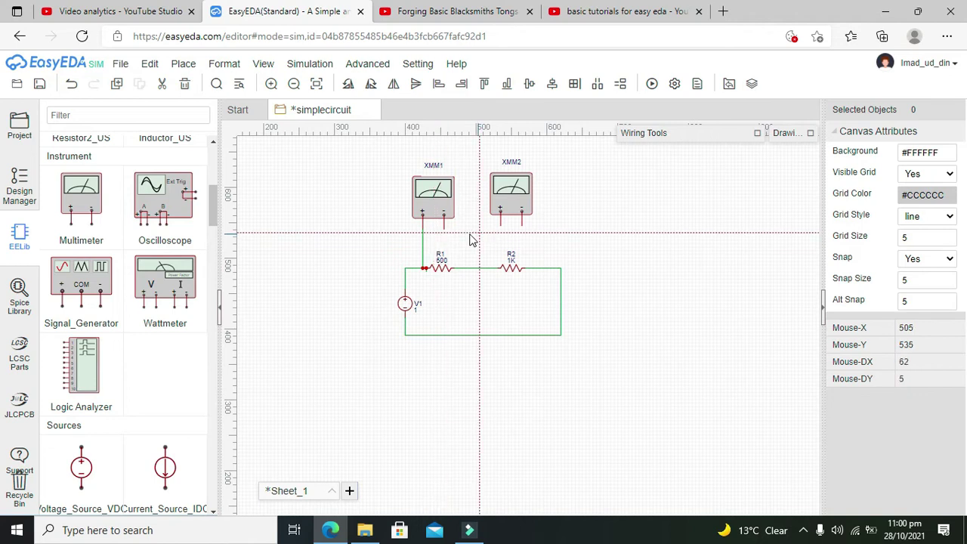
{"action": "left_click", "coordinate": [443, 226]}
{"action": "left_click", "coordinate": [456, 240]}
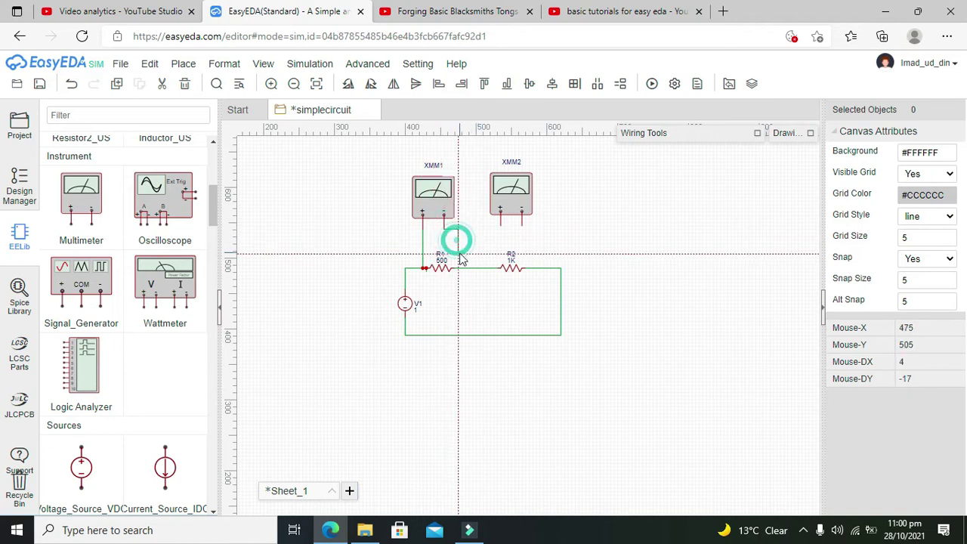
{"action": "left_click", "coordinate": [458, 267]}
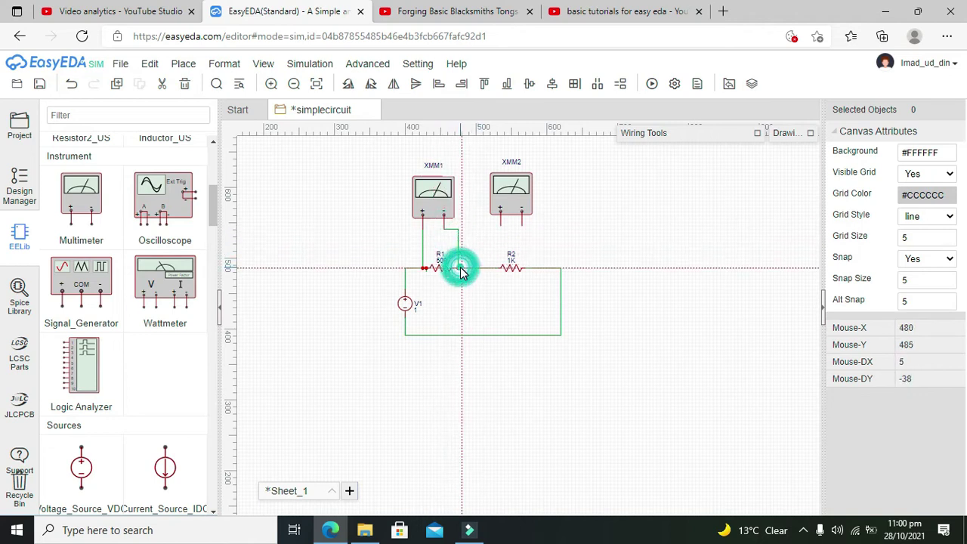
- Wire XMM2's positive lead to R2's left end and its negative lead to R2's right end
{"action": "left_click", "coordinate": [499, 223]}
{"action": "left_click", "coordinate": [491, 235]}
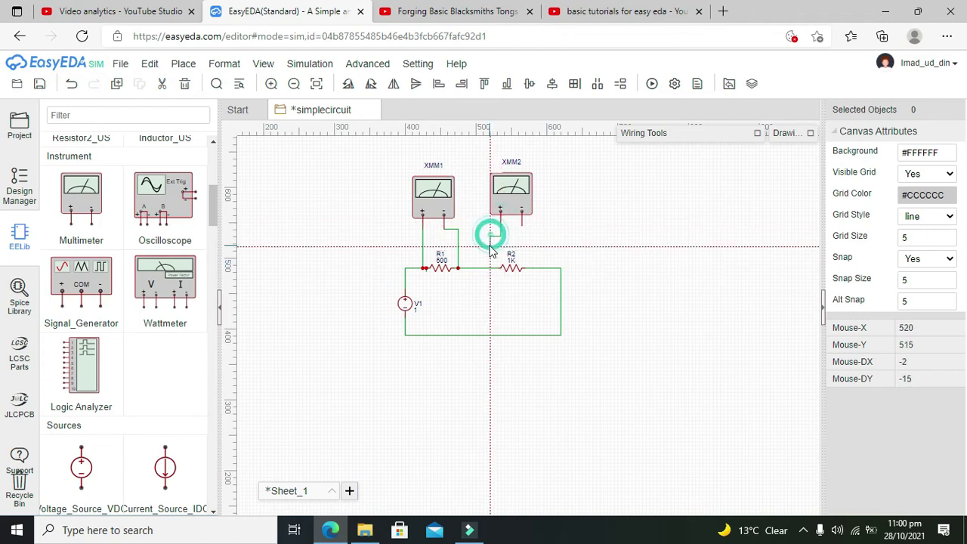
{"action": "left_click", "coordinate": [490, 268]}
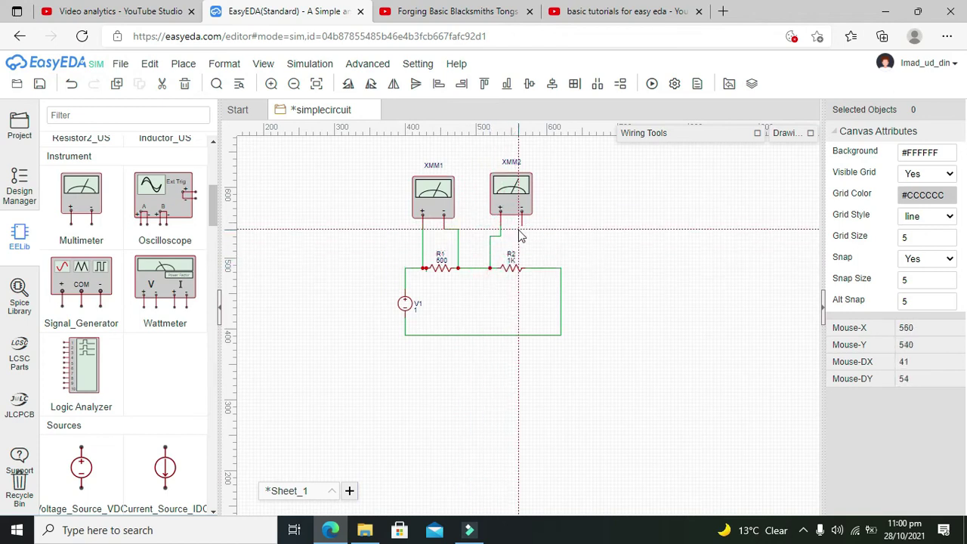
{"action": "left_click", "coordinate": [521, 225]}
{"action": "left_click", "coordinate": [532, 237]}
{"action": "left_click", "coordinate": [532, 267]}
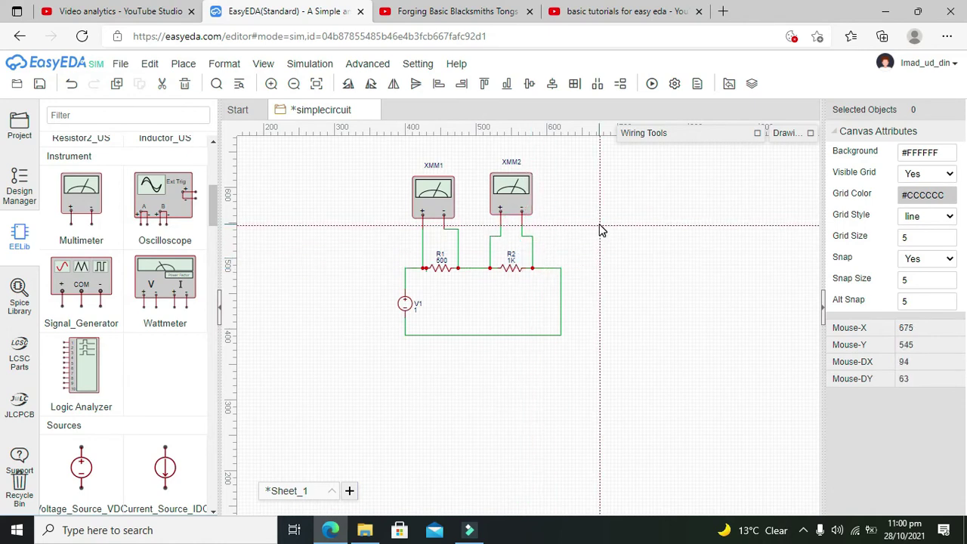
{"action": "key", "text": "Escape"}
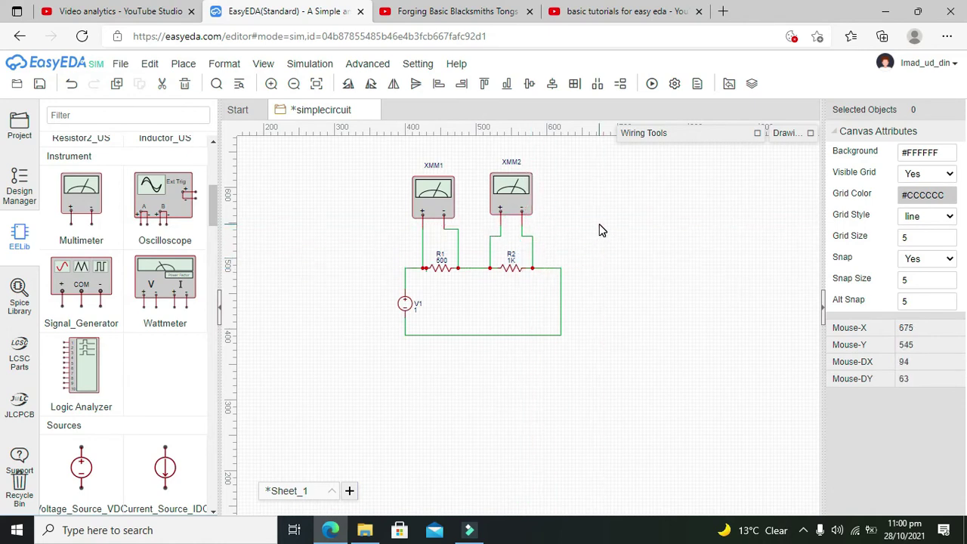
- Change V1's DC value from 1 V to 5 V
{"action": "left_click", "coordinate": [404, 303]}
{"action": "left_click", "coordinate": [917, 236]}
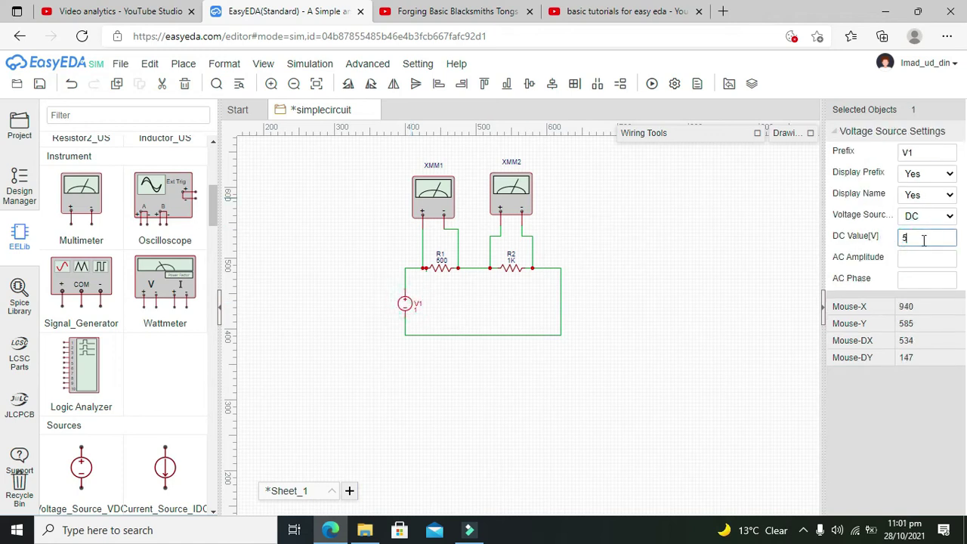
{"action": "left_click", "coordinate": [775, 239]}
- Drag the bottom wire lower so it meets V1's lower terminal
{"action": "left_click", "coordinate": [548, 337]}
{"action": "left_click_drag", "start_coordinate": [562, 335], "coordinate": [404, 345]}
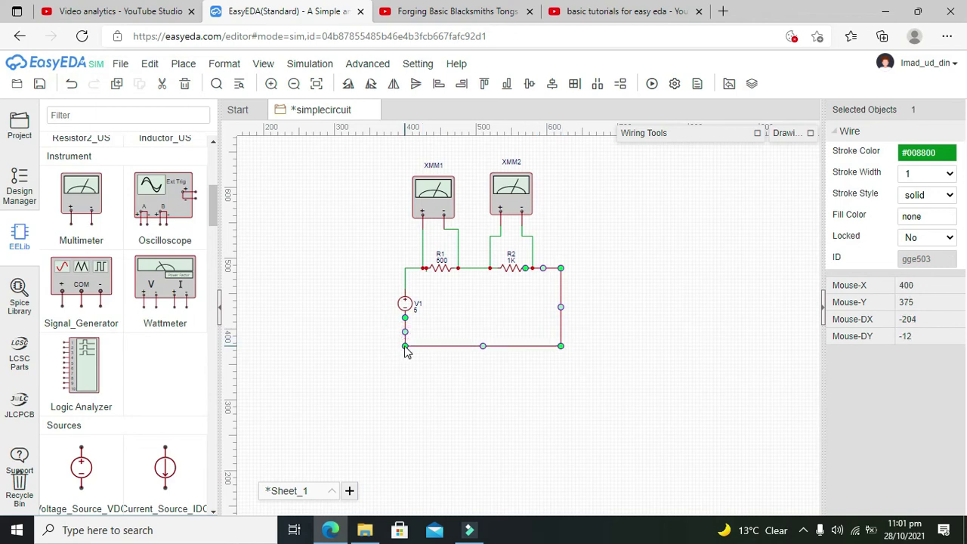
{"action": "left_click", "coordinate": [454, 360]}
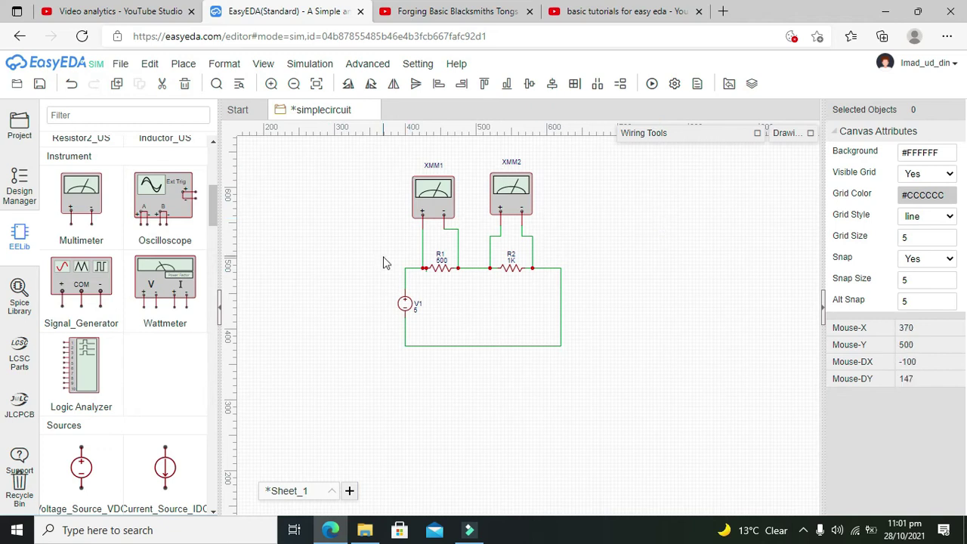
- Run the simulation, dismiss the No GND error, and select the GND Ground part
{"action": "left_click", "coordinate": [653, 85]}
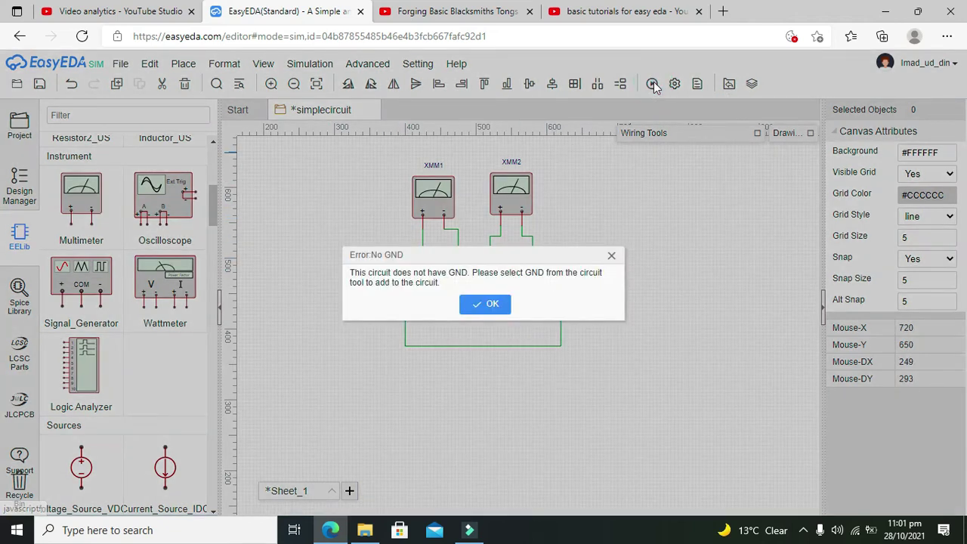
{"action": "left_click", "coordinate": [487, 305]}
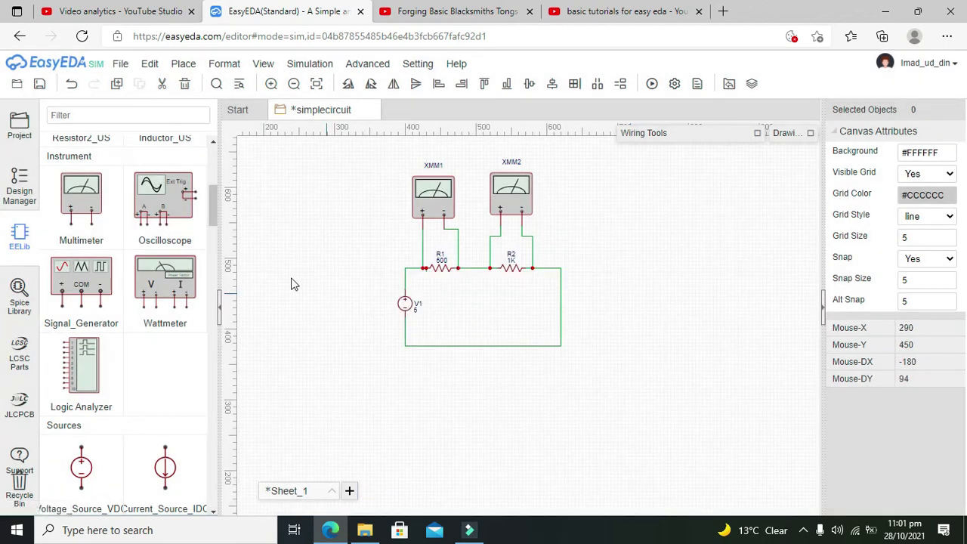
{"action": "left_click_drag", "start_coordinate": [214, 215], "coordinate": [212, 163]}
{"action": "left_click", "coordinate": [72, 185]}
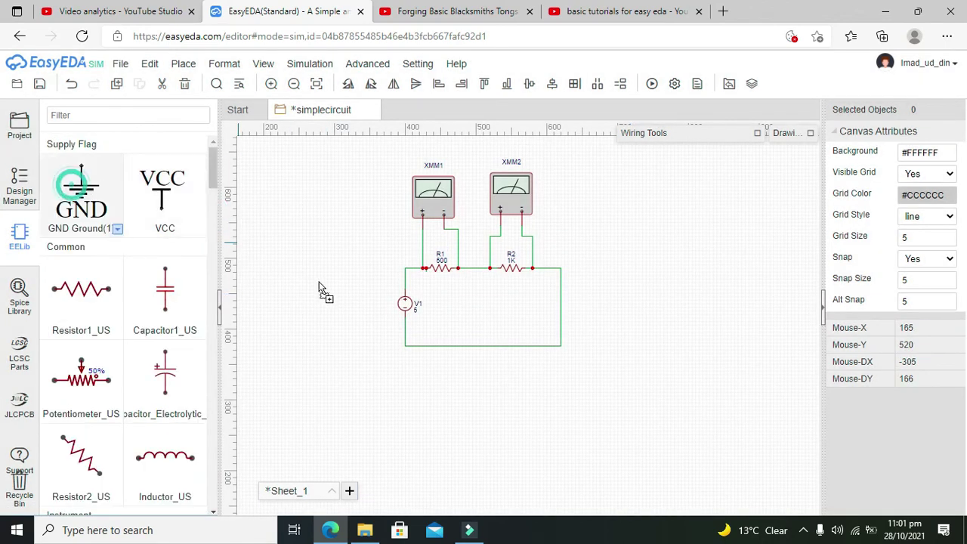
{"action": "left_click", "coordinate": [489, 384]}
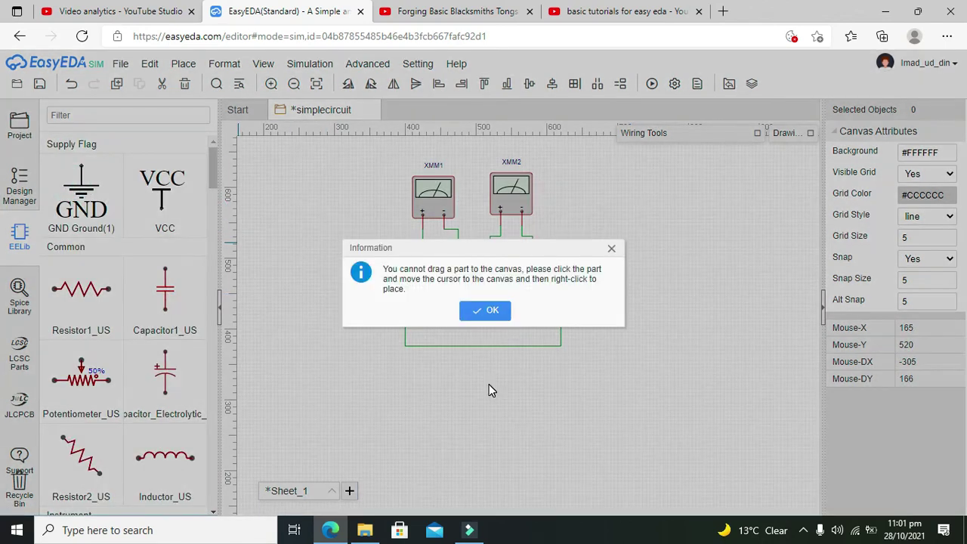
{"action": "left_click", "coordinate": [490, 312]}
- Place a GND symbol below the circuit and wire it up to the bottom wire
{"action": "left_click", "coordinate": [75, 204]}
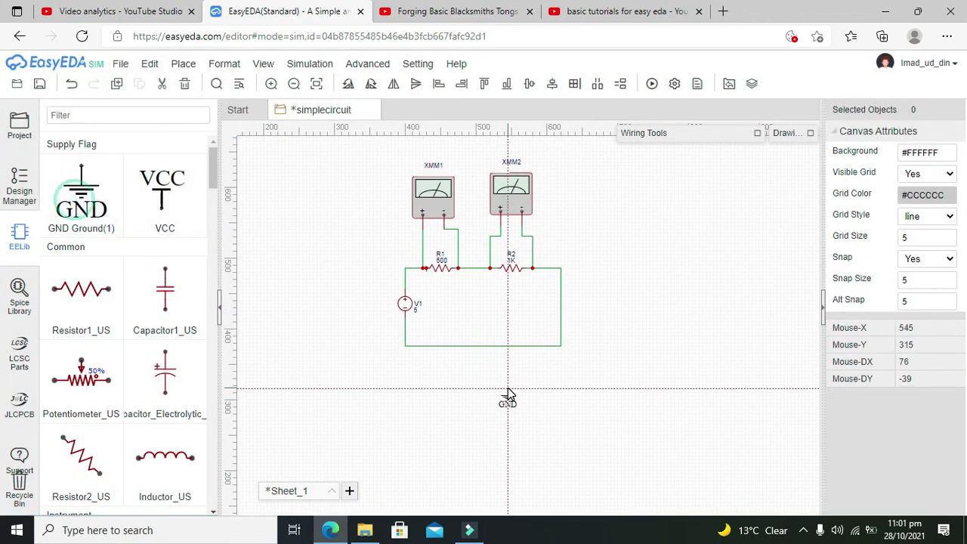
{"action": "left_click", "coordinate": [469, 371]}
{"action": "key", "text": "Escape"}
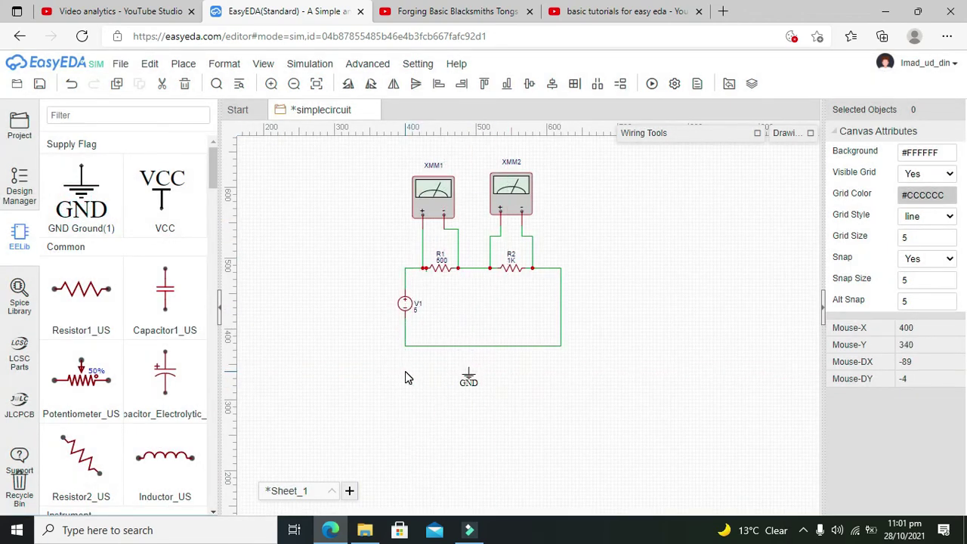
{"action": "left_click", "coordinate": [469, 370]}
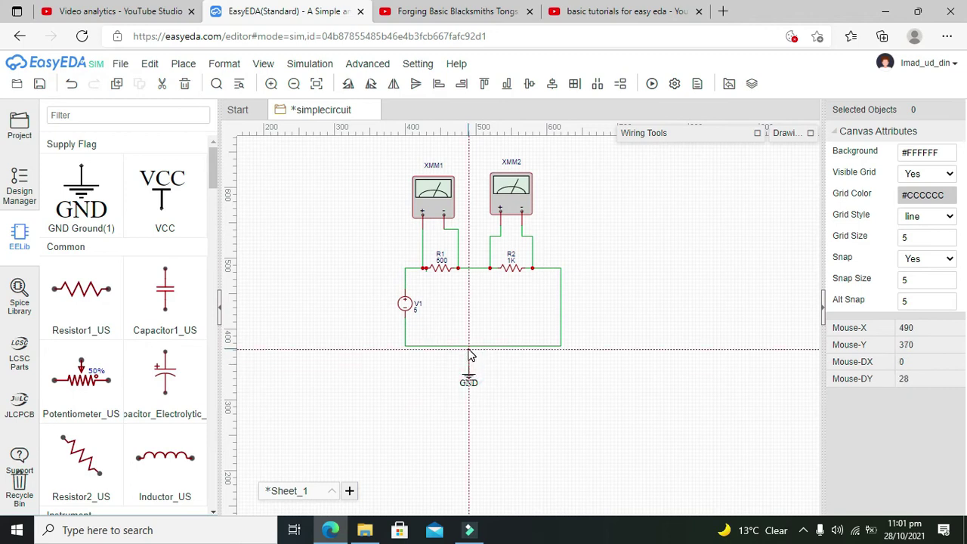
{"action": "left_click", "coordinate": [468, 346]}
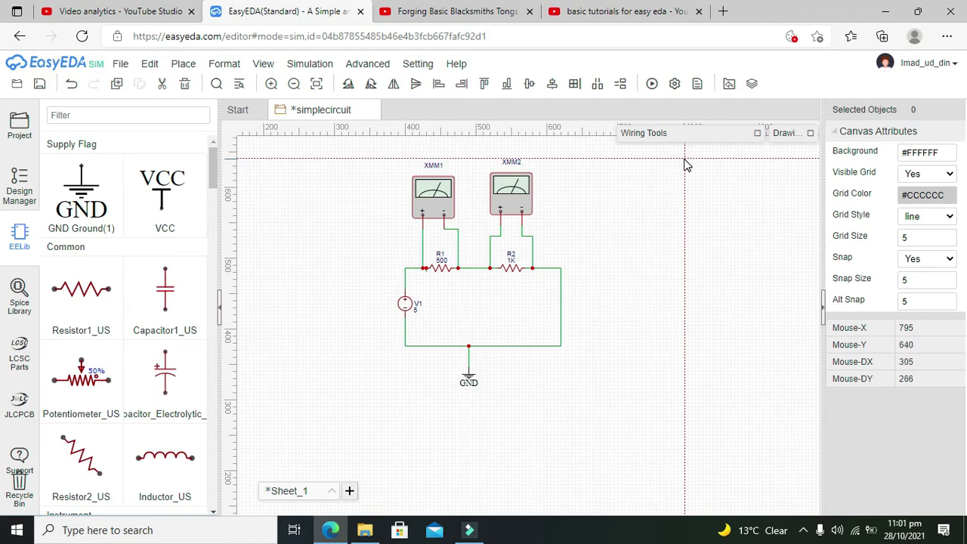
- Run the .tran 10m simulation; the meters read 1.667 V across R1 and 3.333 V across R2
{"action": "left_click", "coordinate": [652, 85]}
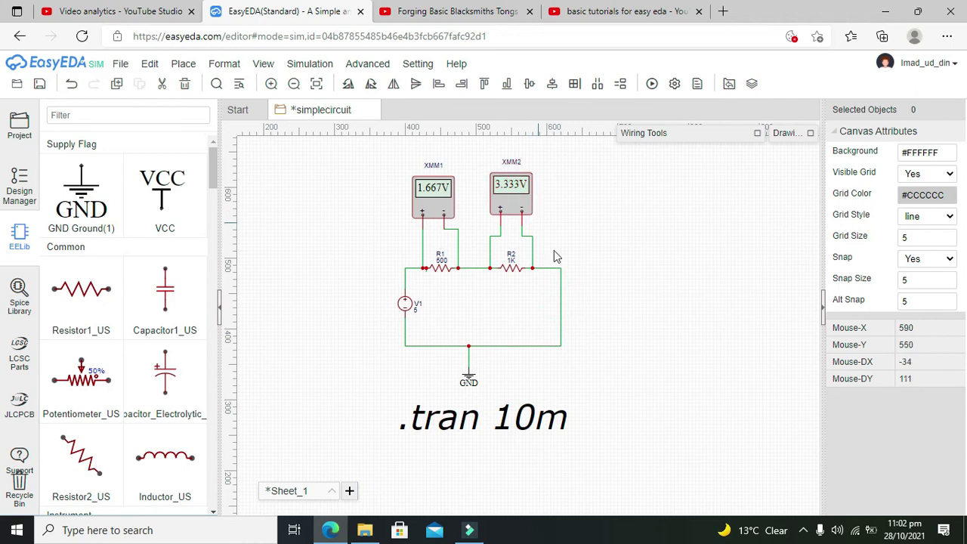
{"action": "left_click", "coordinate": [561, 276]}
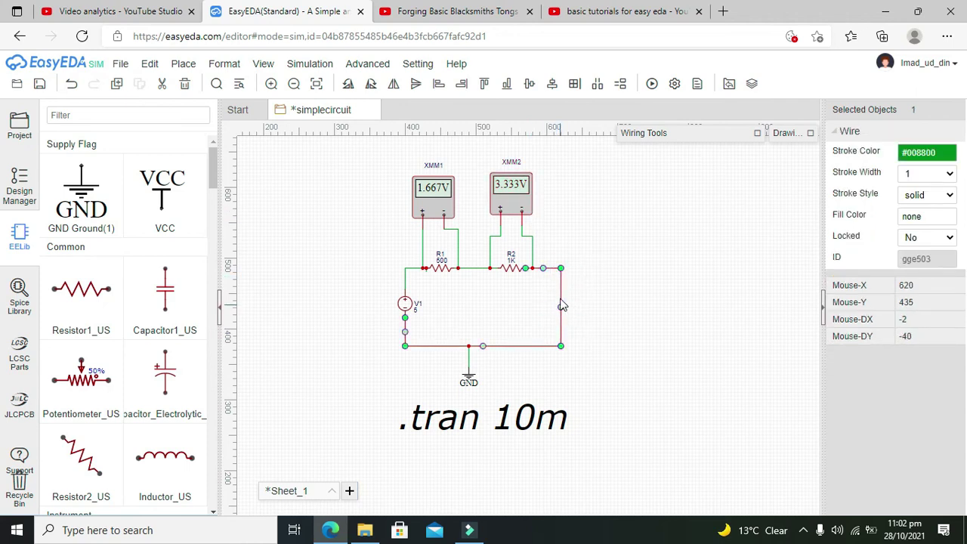
{"action": "left_click", "coordinate": [578, 275]}
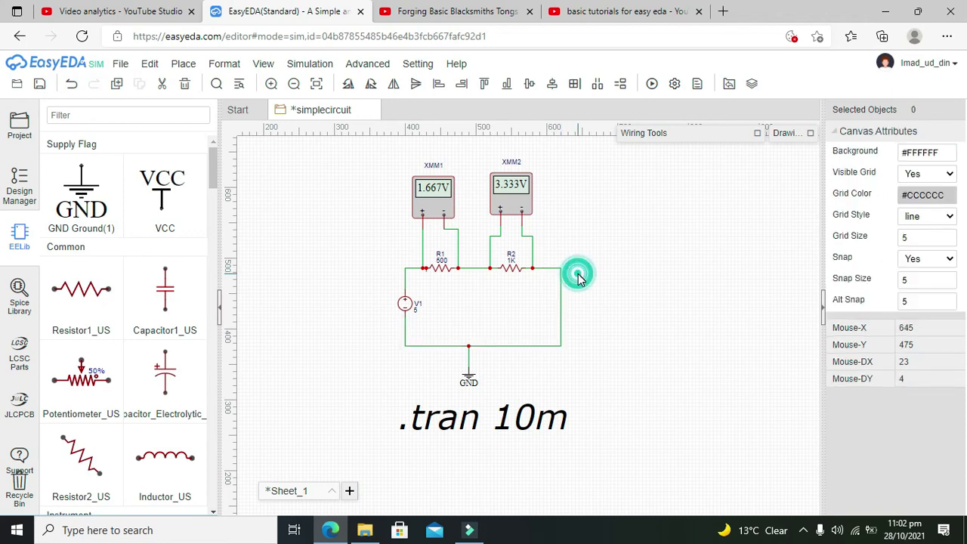